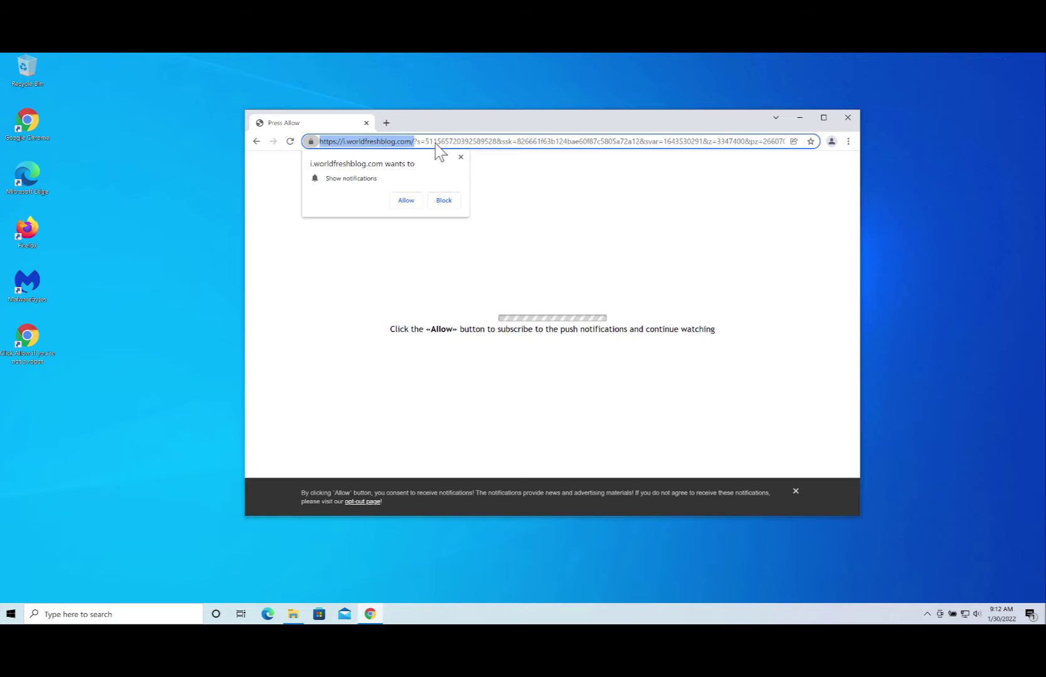
Allow i.worldfreshblog.com to show notifications, and open Chrome's Site Settings under Security and Privacy.
click(407, 201)
click(847, 141)
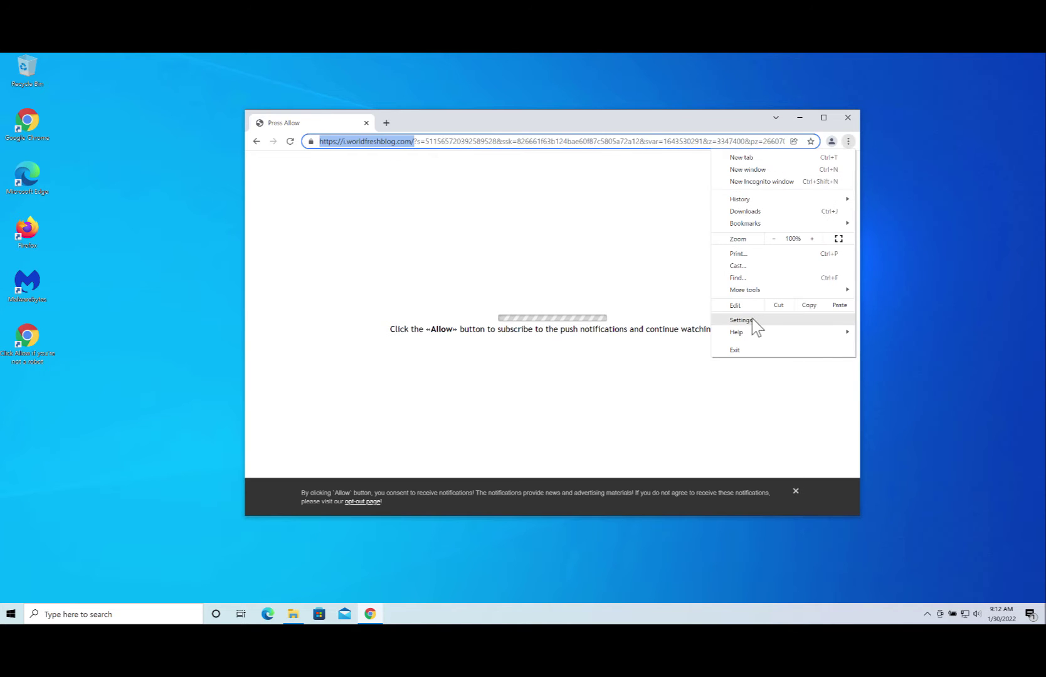
click(772, 322)
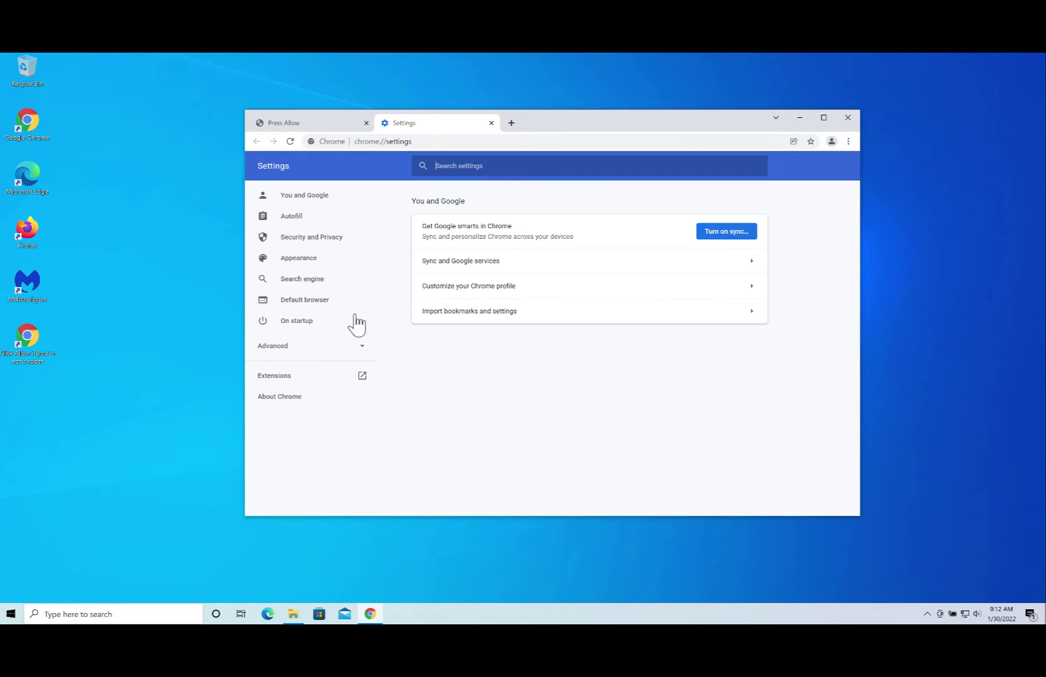
click(307, 245)
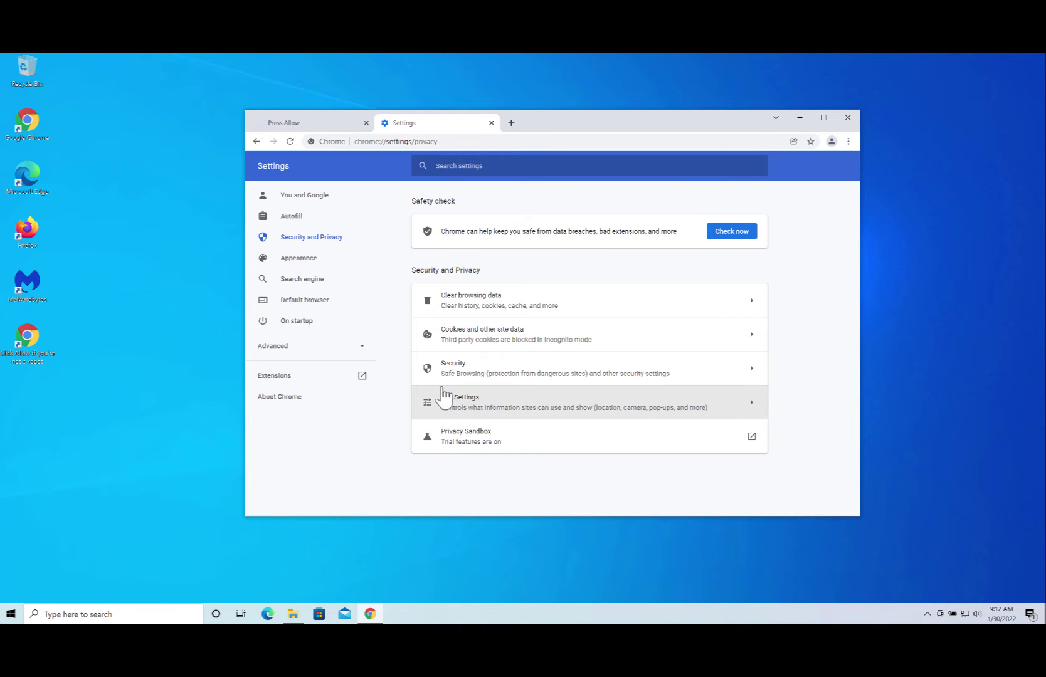
click(478, 408)
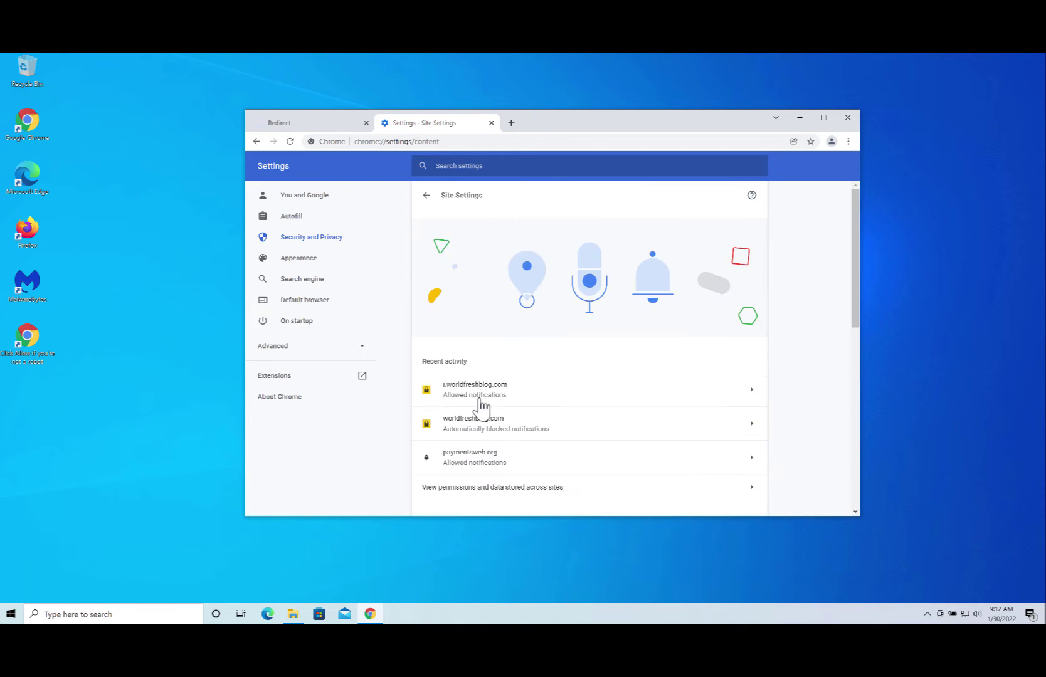
scroll(486, 415, down, 3)
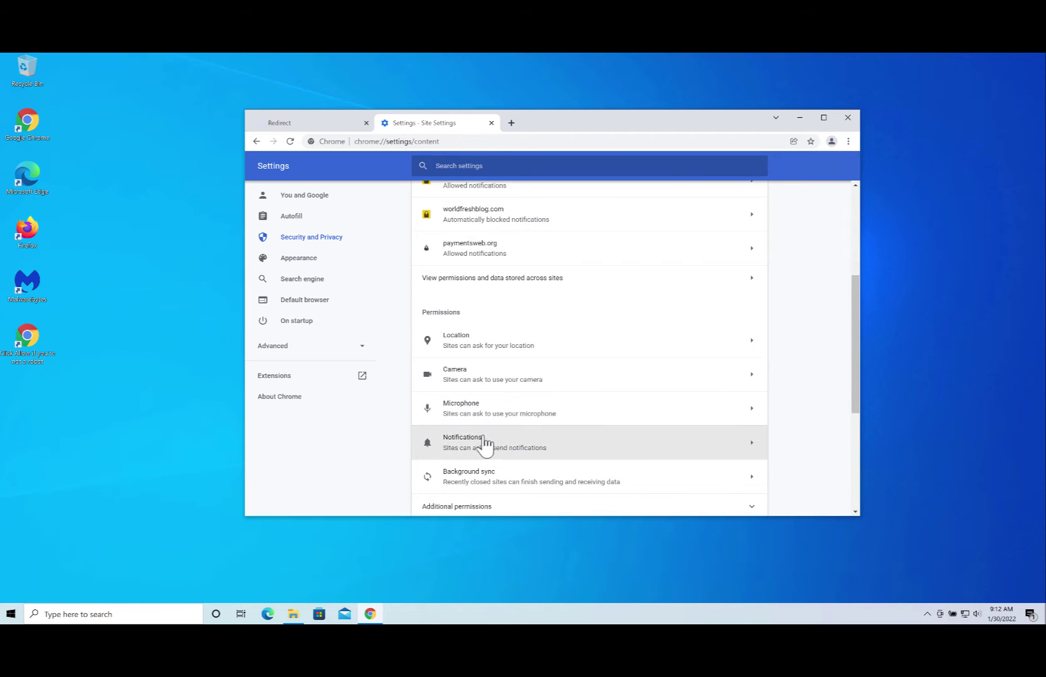
click(484, 449)
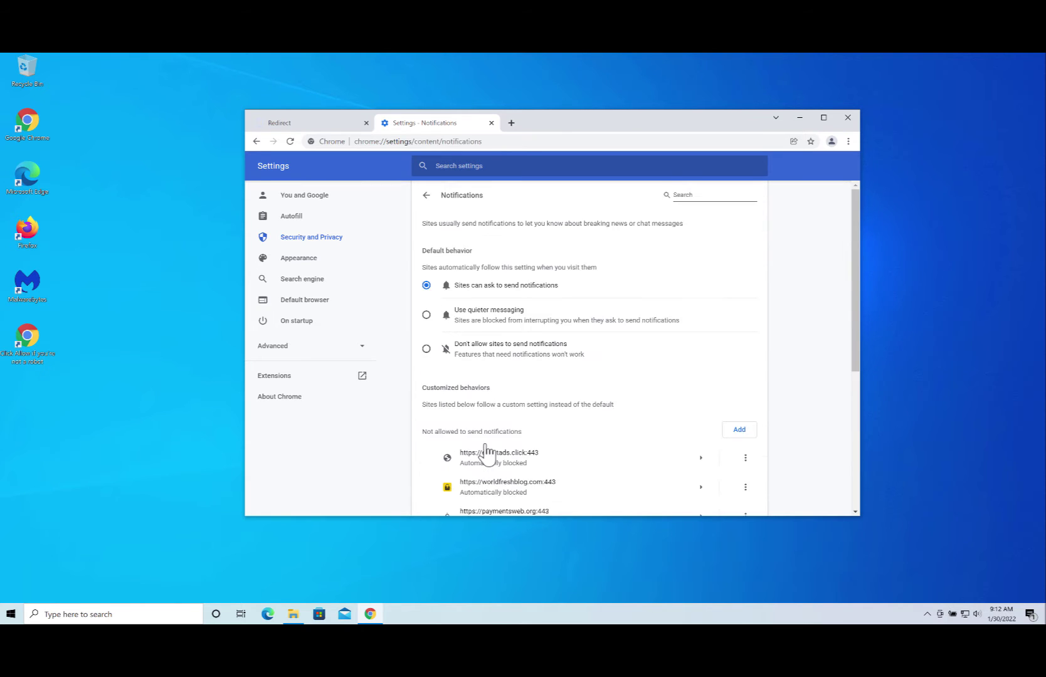
scroll(488, 452, down, 4)
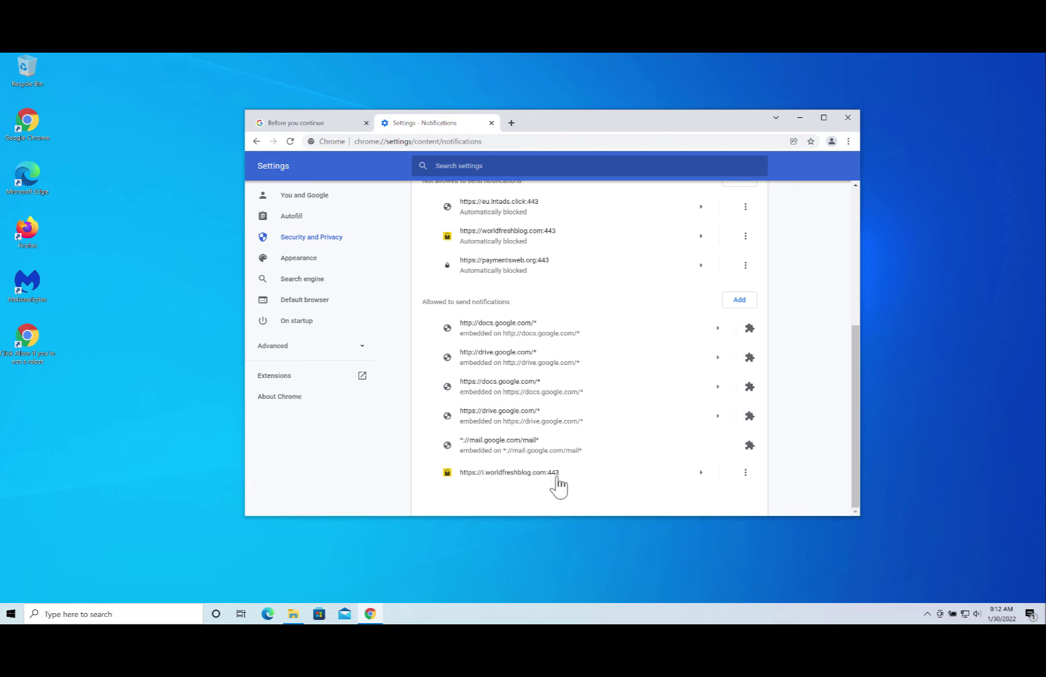
click(746, 473)
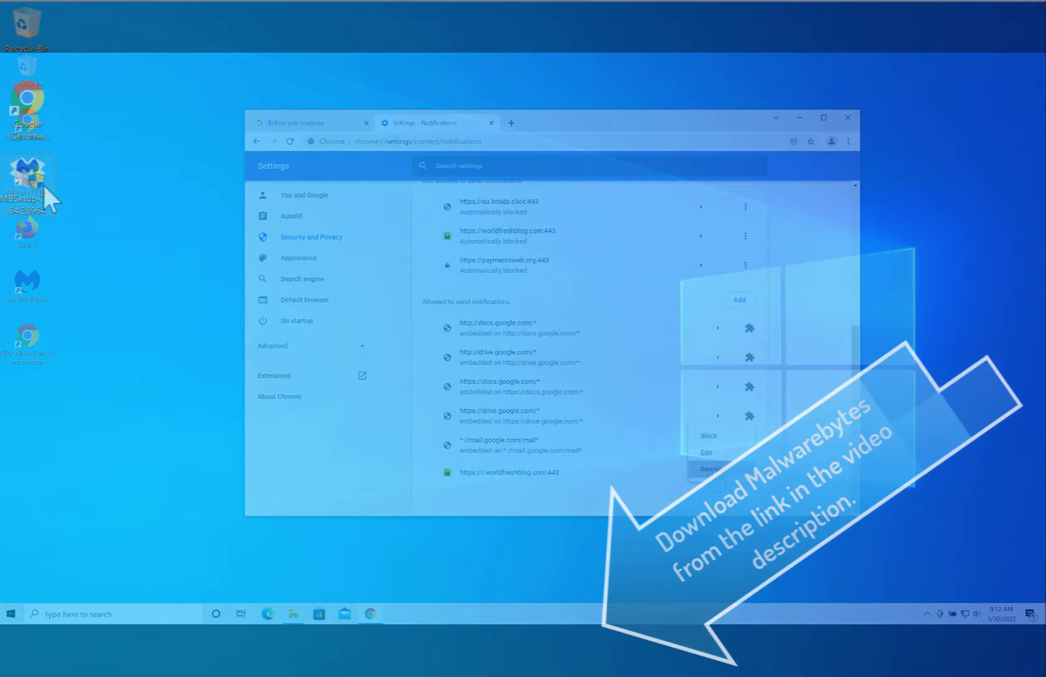
Run the MBSetup installer on the desktop as administrator, approve its changes, and install Malwarebytes for a Personal Computer.
right_click(44, 183)
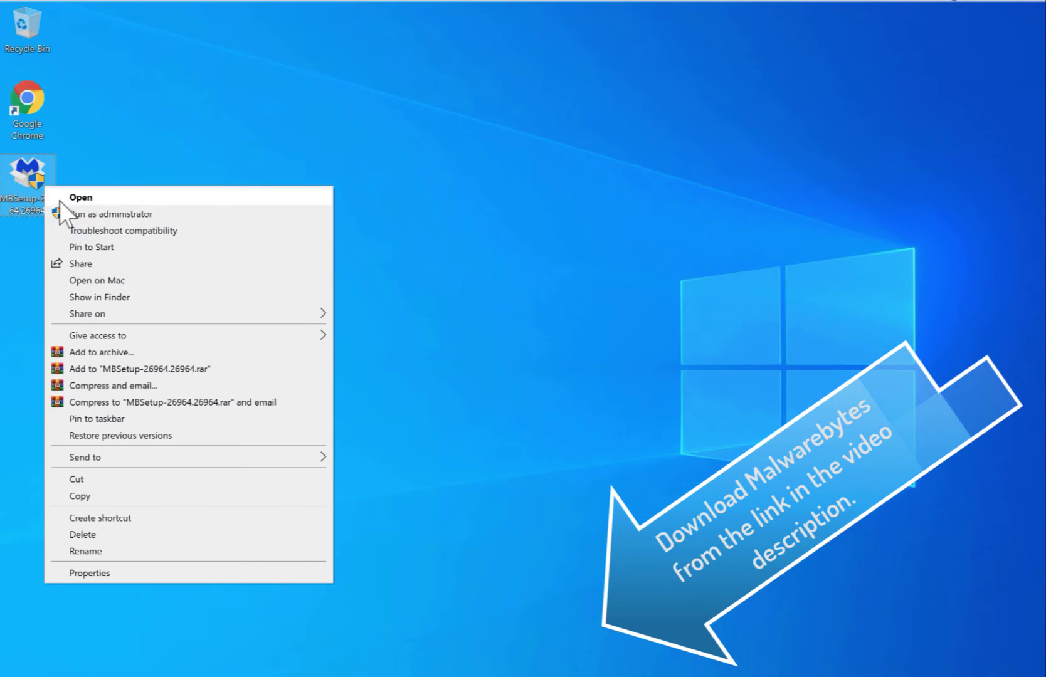
click(76, 214)
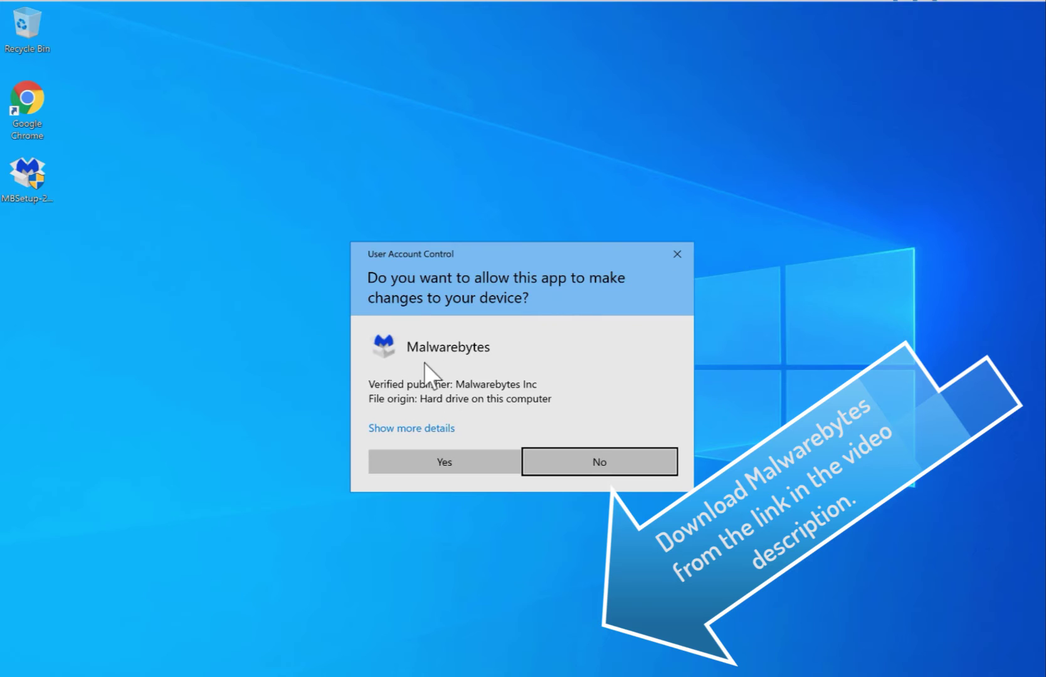
click(511, 468)
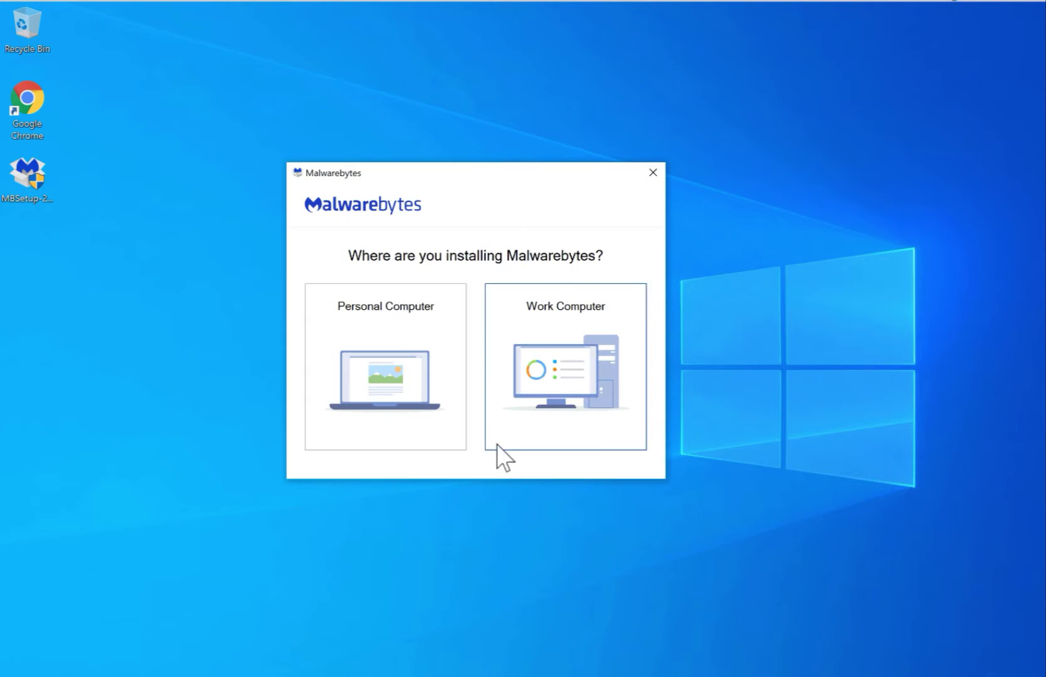
click(392, 343)
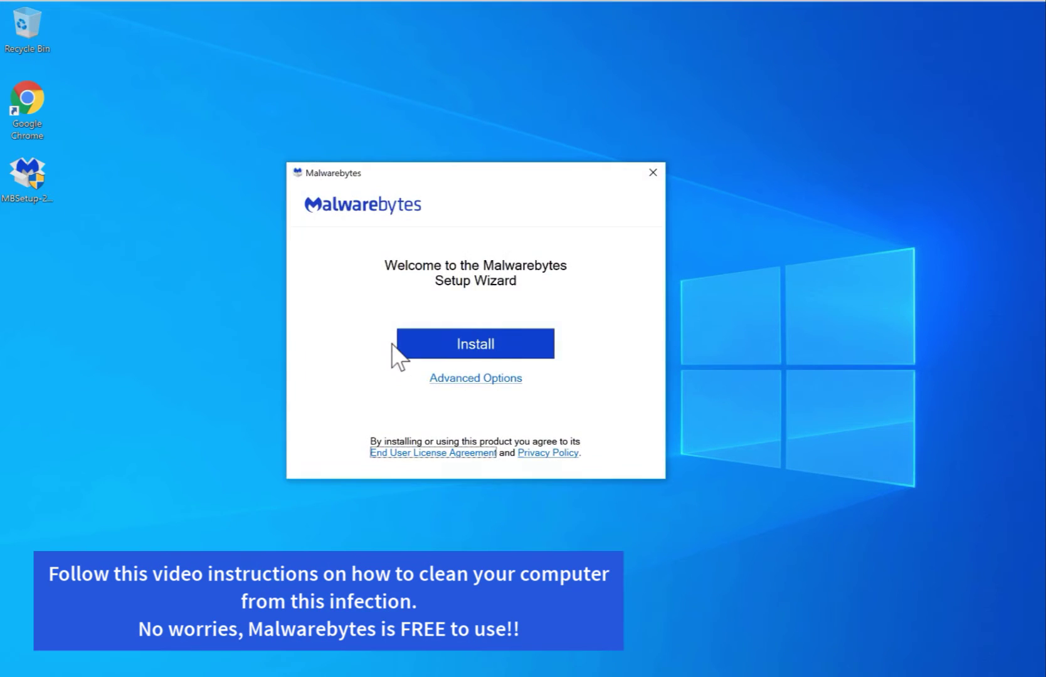
click(463, 350)
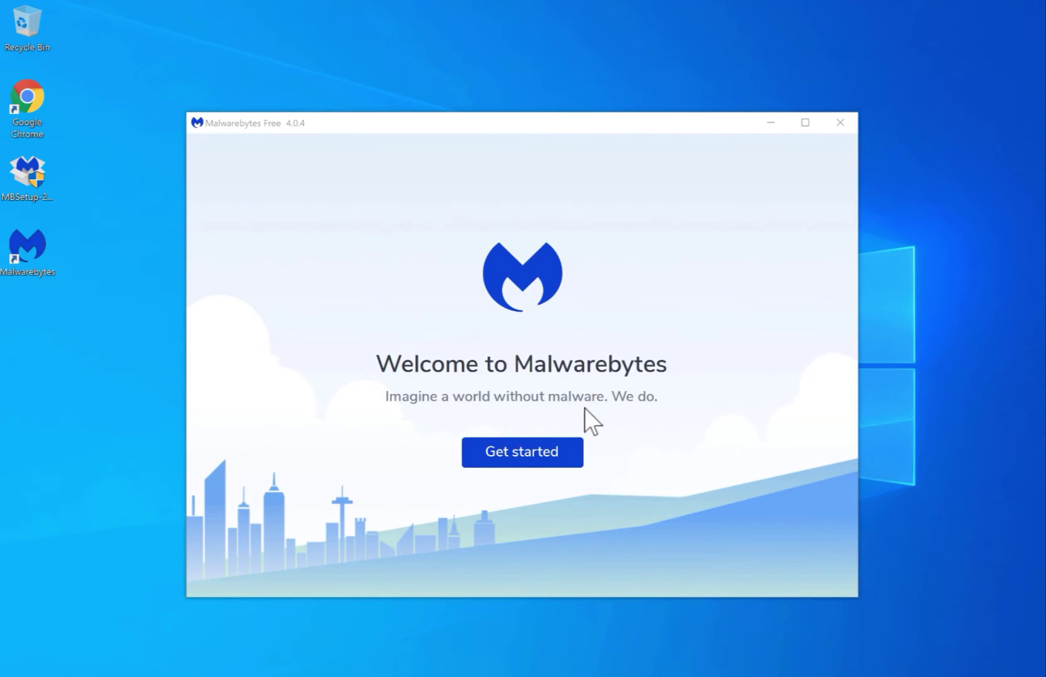
Get through the Malwarebytes welcome screens to the dashboard, declining the offered 14-day Premium trial.
click(552, 450)
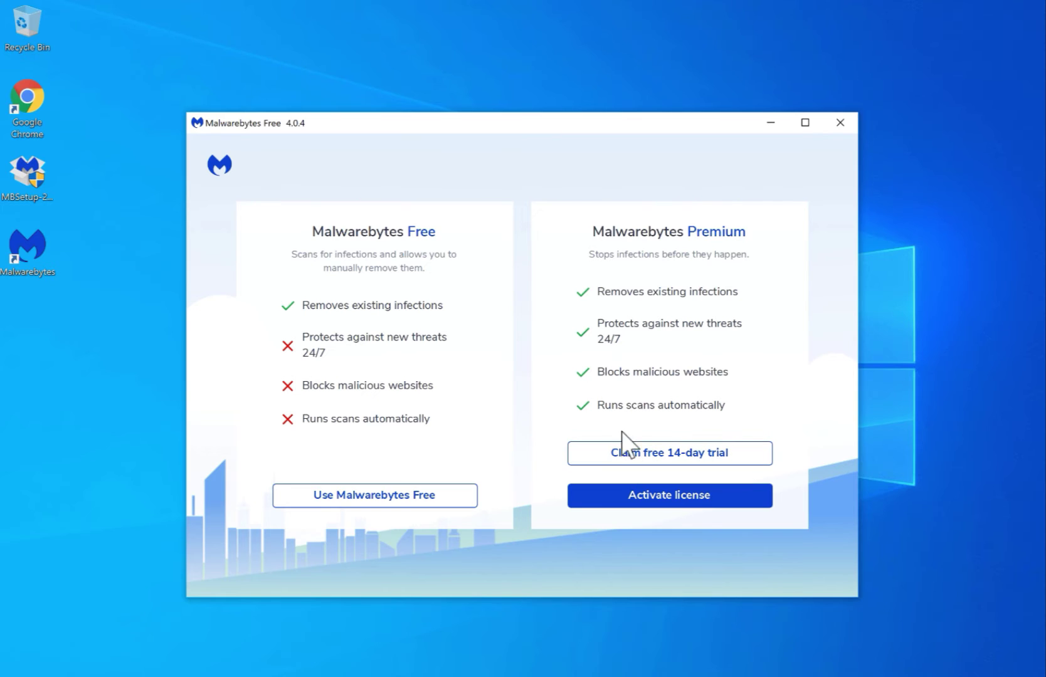
click(721, 452)
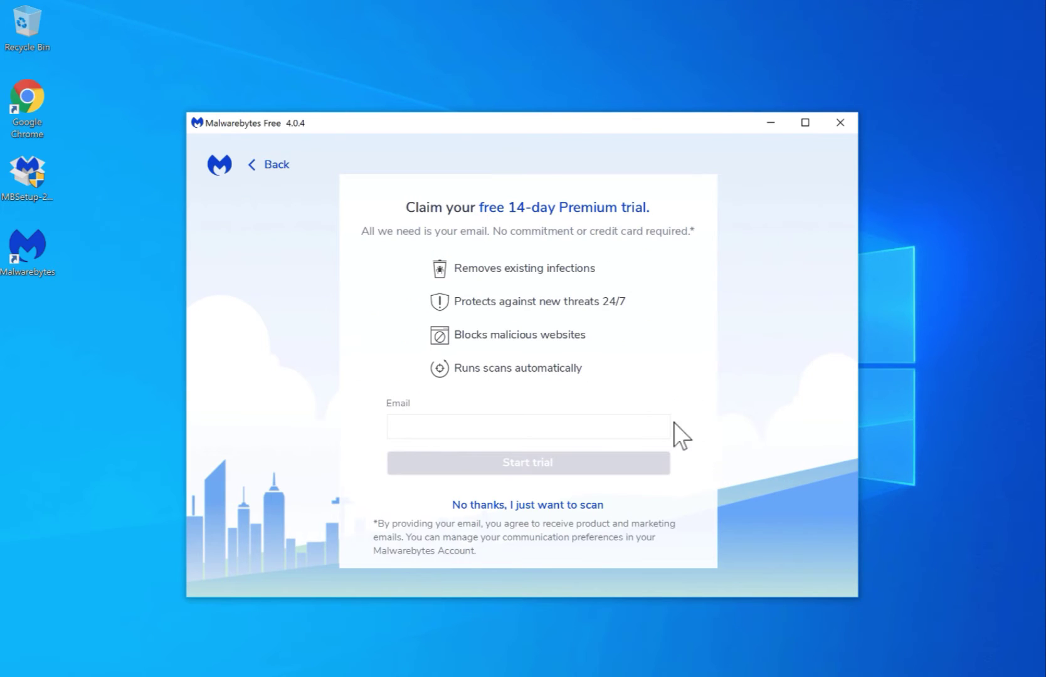
click(580, 504)
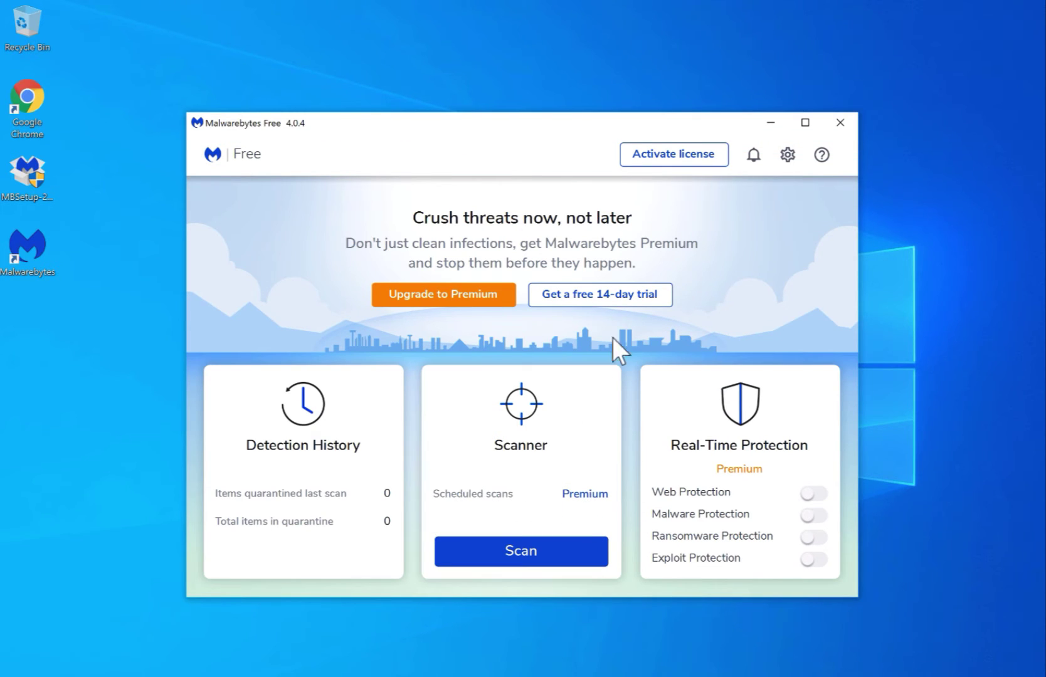
Request the free 14-day Premium trial from the dashboard, enter the e-mail address and start the trial.
click(627, 299)
click(536, 421)
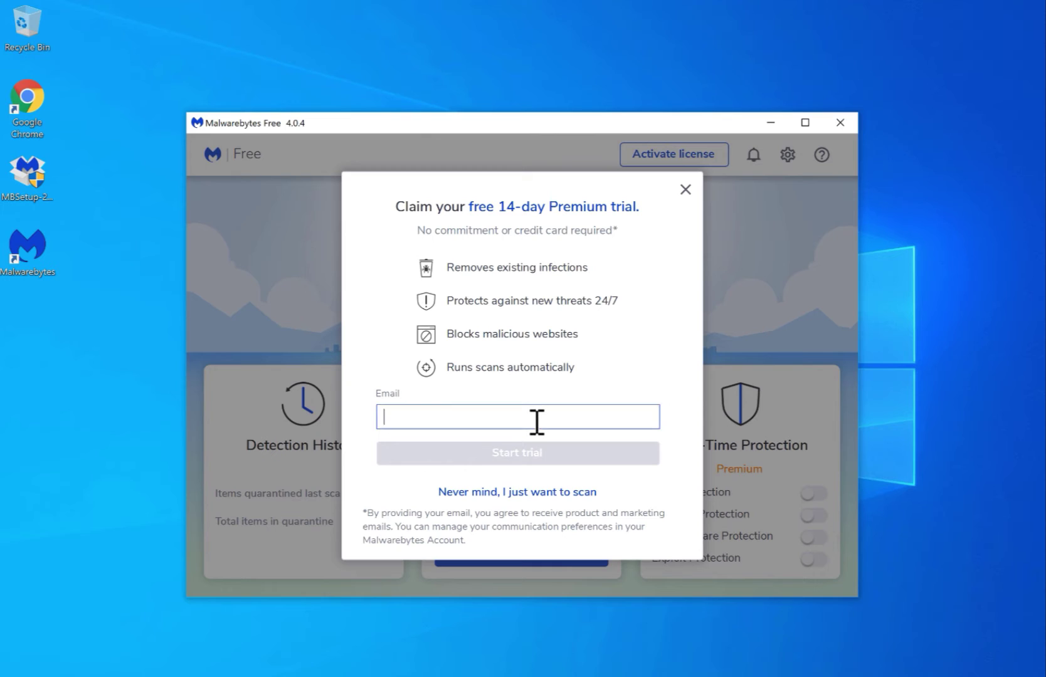
text(your@email.com)
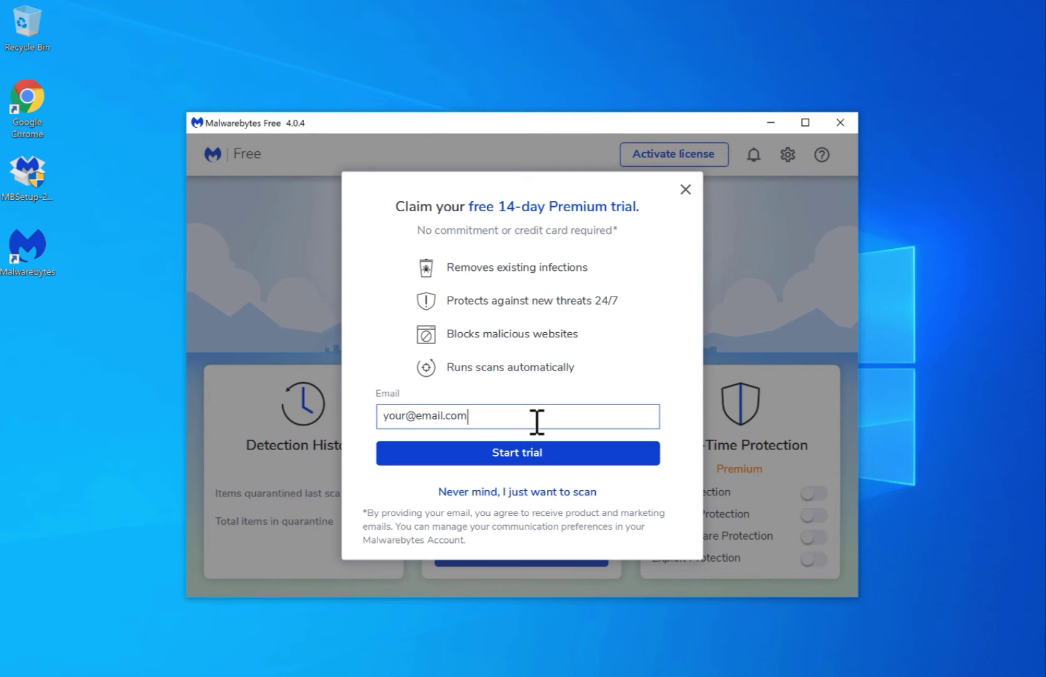
click(520, 450)
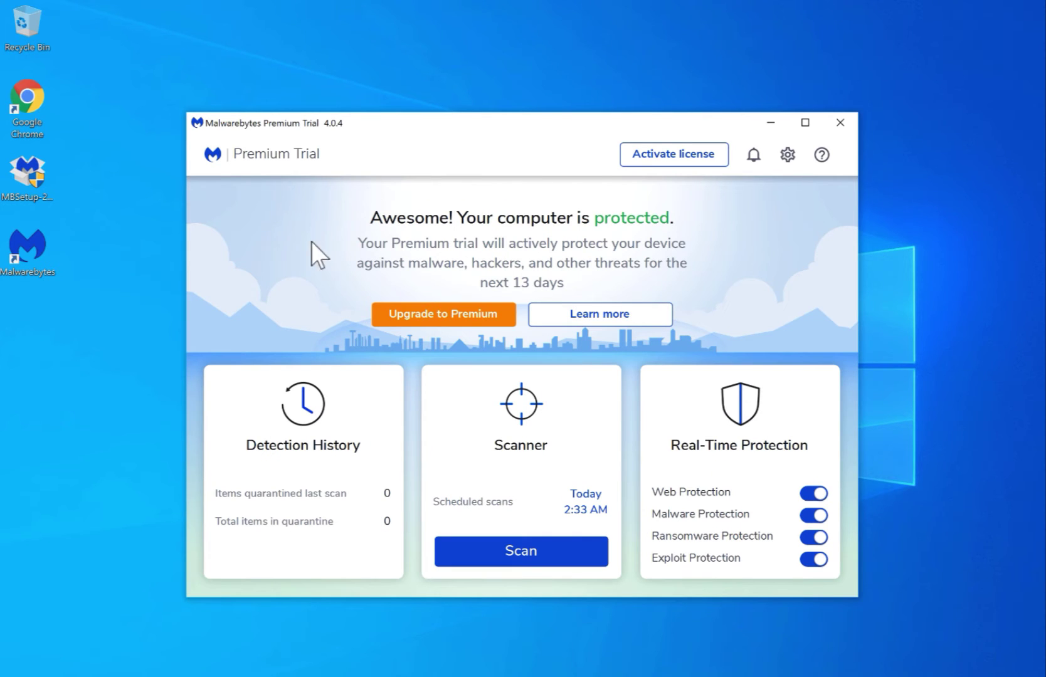
Start a threat scan of the computer and check the program's notifications while it runs.
click(531, 546)
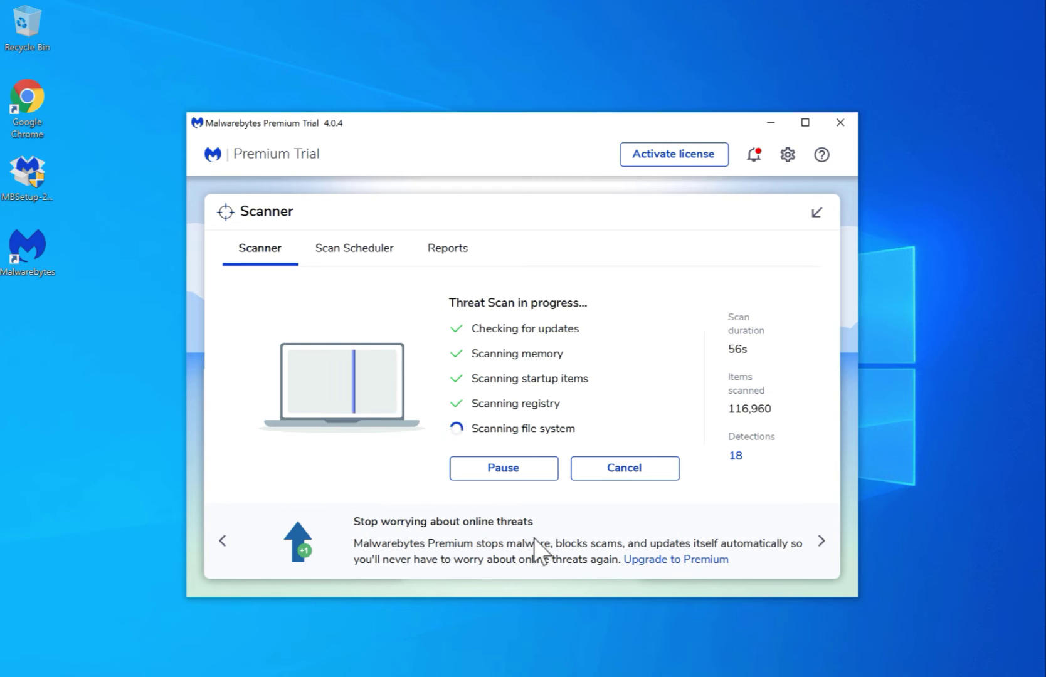
click(754, 155)
click(666, 168)
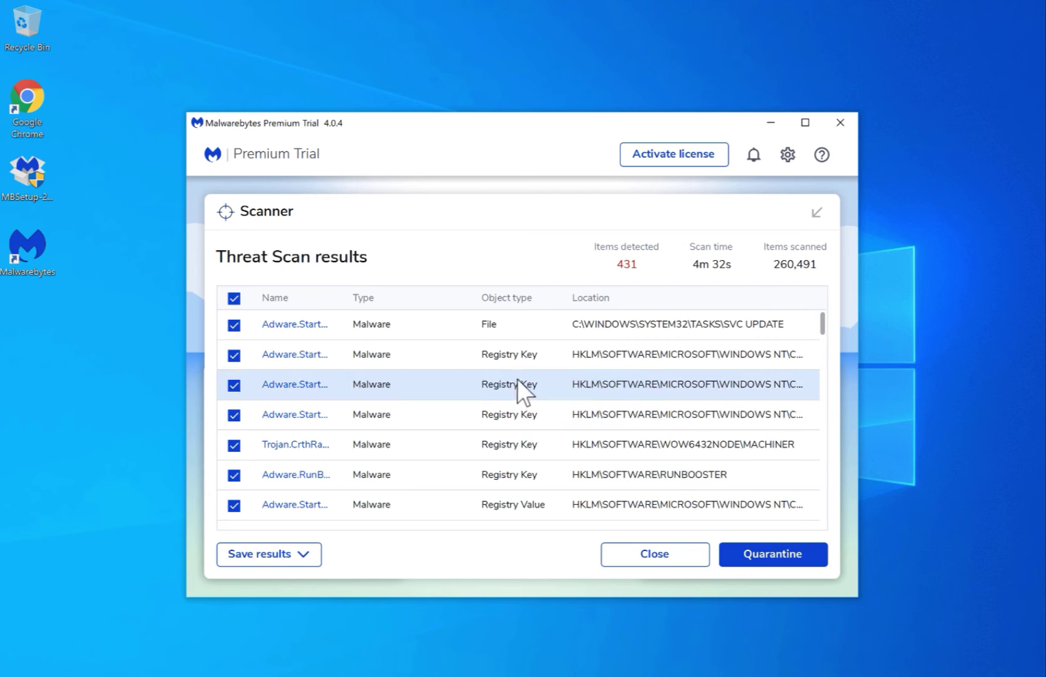
Widen the Name, Type and Object type columns of the Threat Scan results and examine the detections to the end of the list.
drag(341, 303, 413, 311)
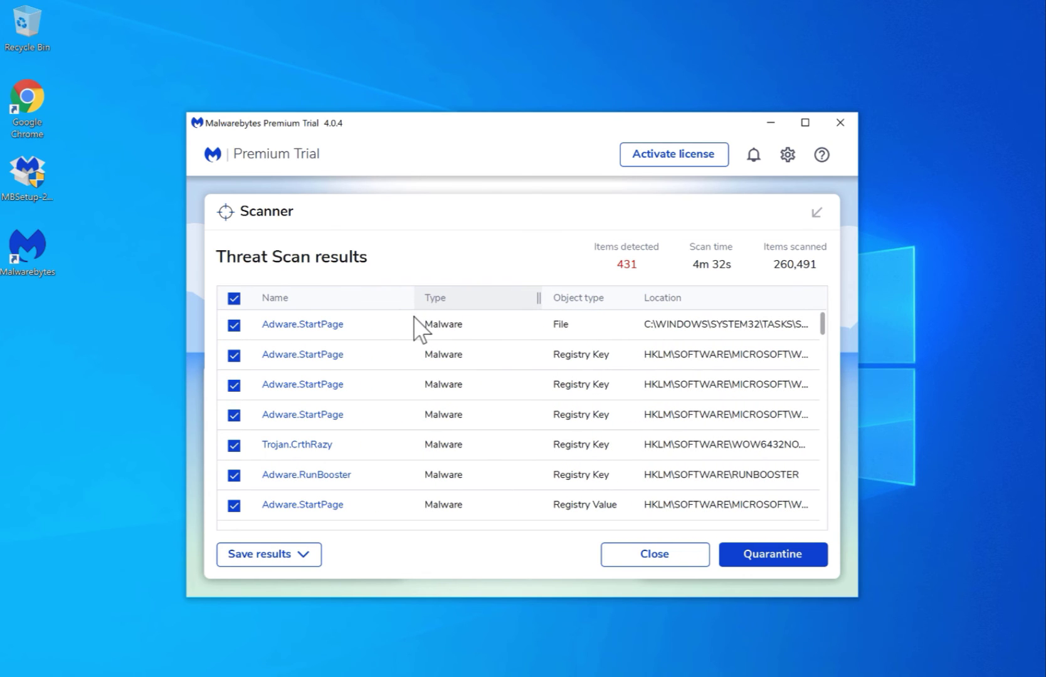
drag(543, 299, 564, 303)
drag(656, 300, 729, 307)
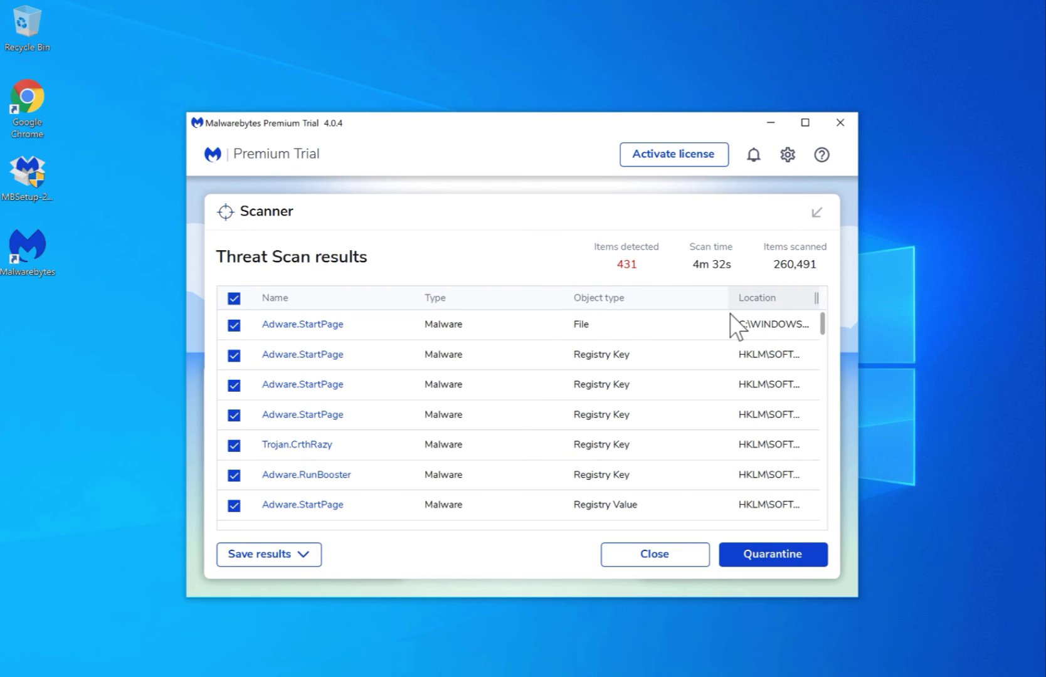
scroll(707, 394, down, 2)
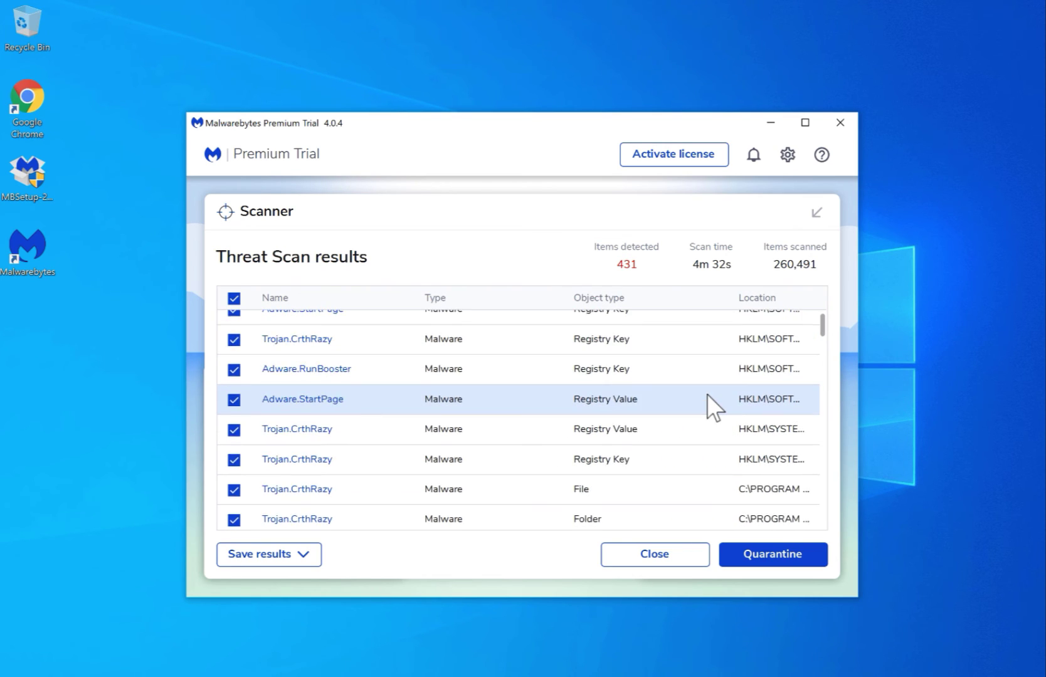
scroll(707, 394, down, 1)
drag(821, 336, 825, 345)
drag(419, 297, 485, 301)
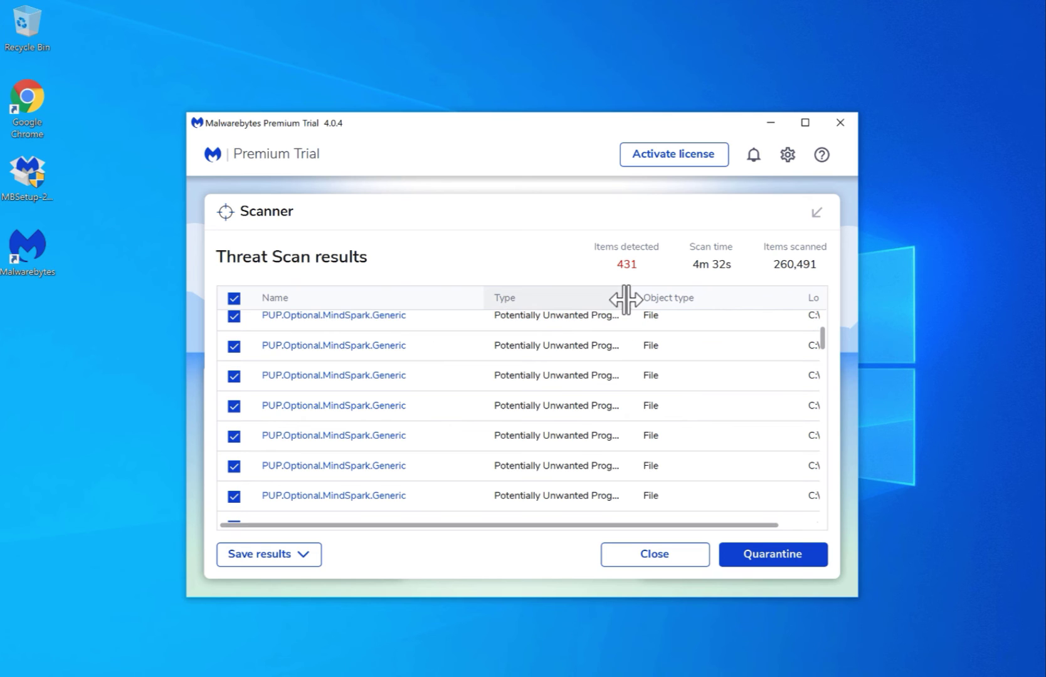
drag(626, 299, 654, 300)
drag(822, 336, 812, 519)
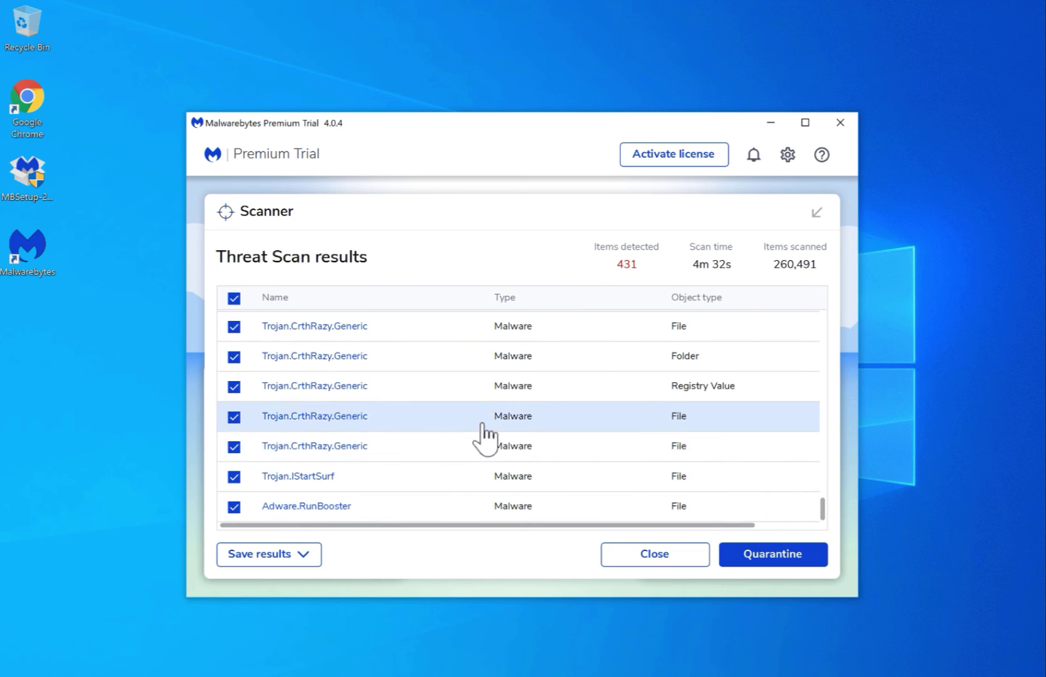
Quarantine all detected items, finish the Threat Scan summary and close Malwarebytes.
click(779, 558)
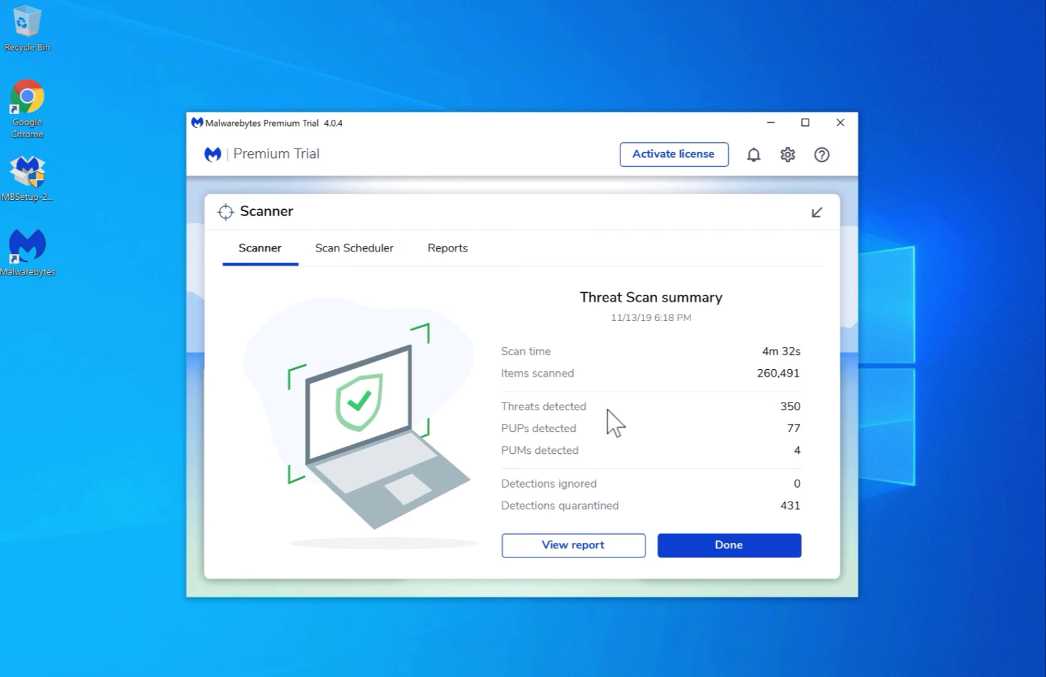
click(726, 548)
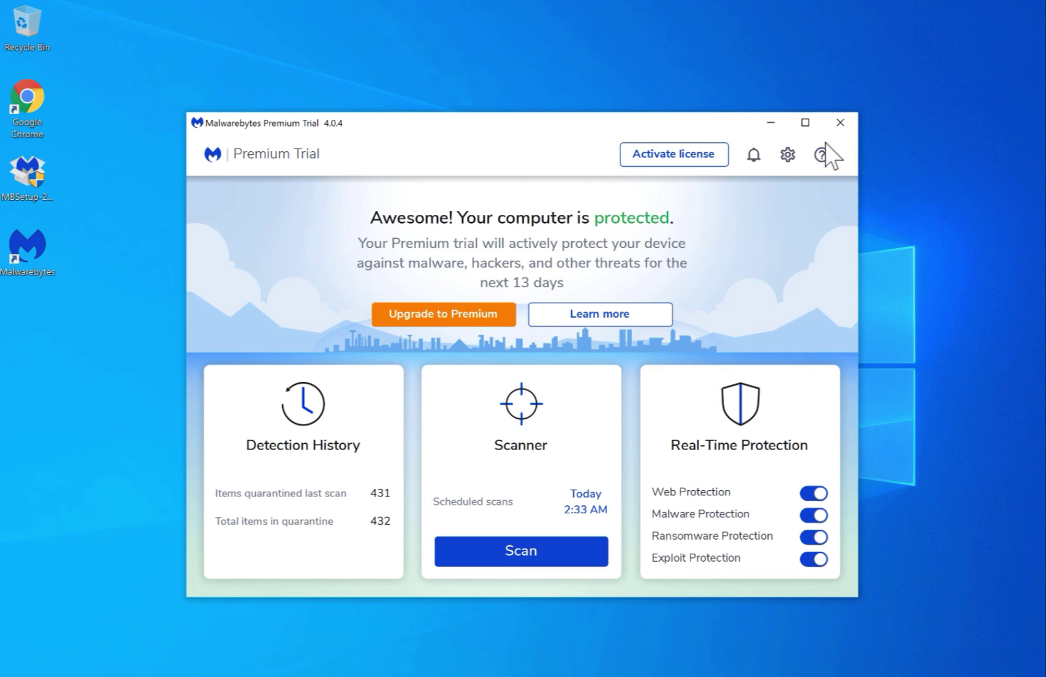
click(839, 123)
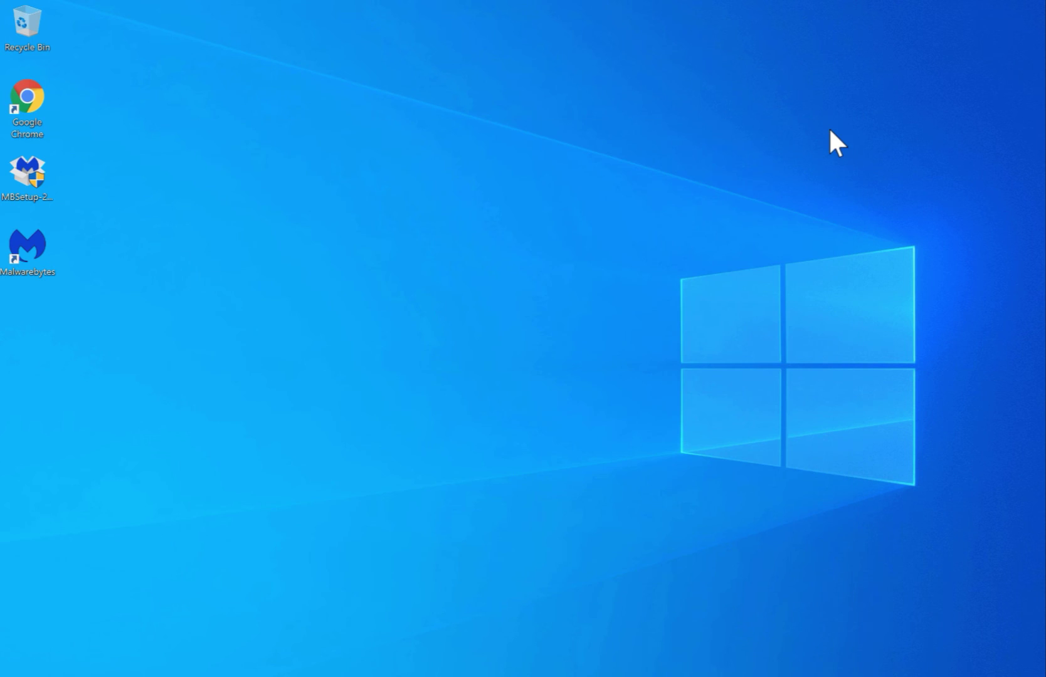